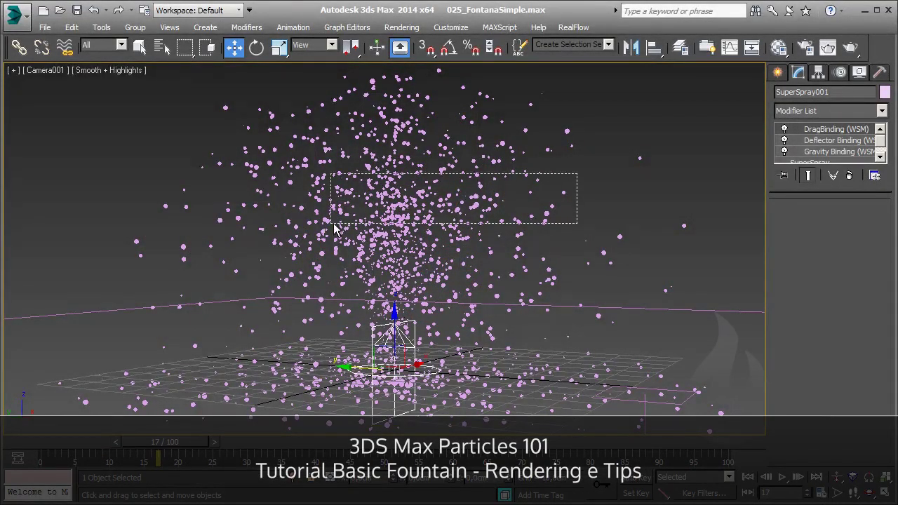
- Check the emitter's object properties and assign material slot 01 to the SuperSpray
right_click(394, 317)
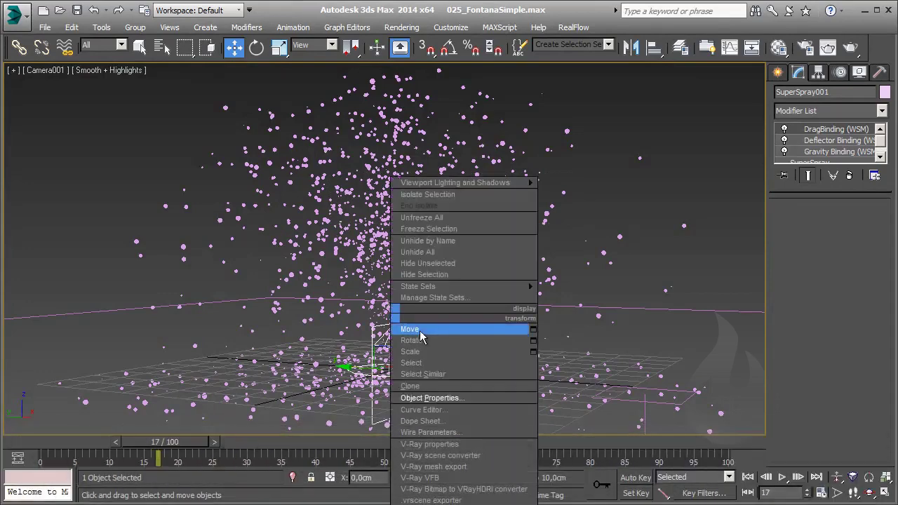
left_click(430, 397)
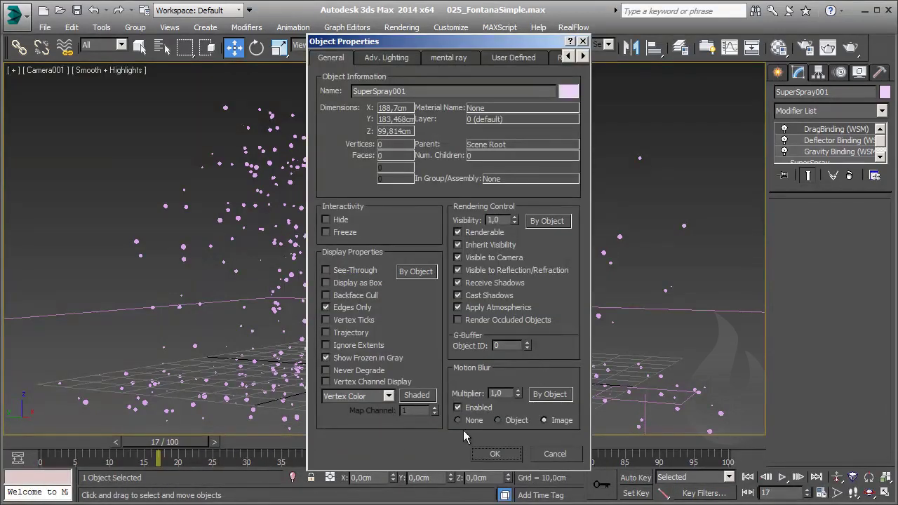
left_click(497, 453)
left_click(778, 47)
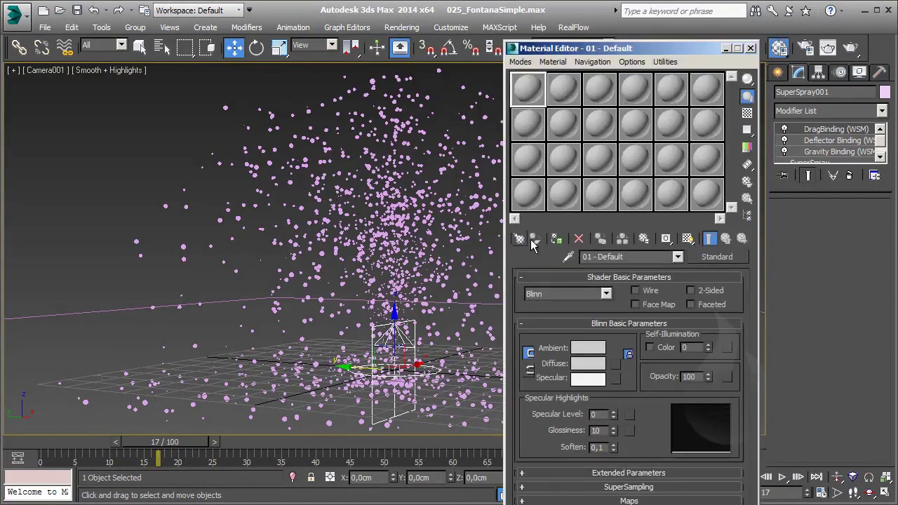
left_click(457, 211)
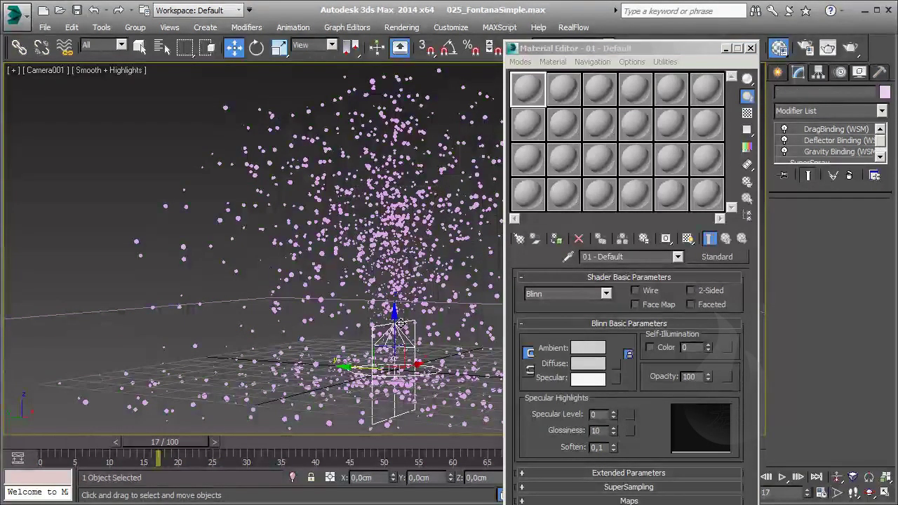
left_click(557, 267)
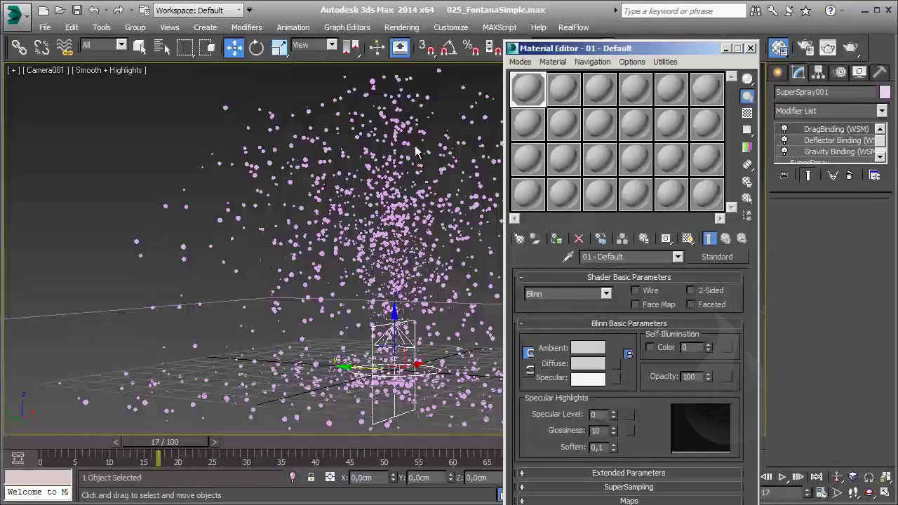
- Set the 01 - Default material's Diffuse colour to a light cyan
left_click(588, 363)
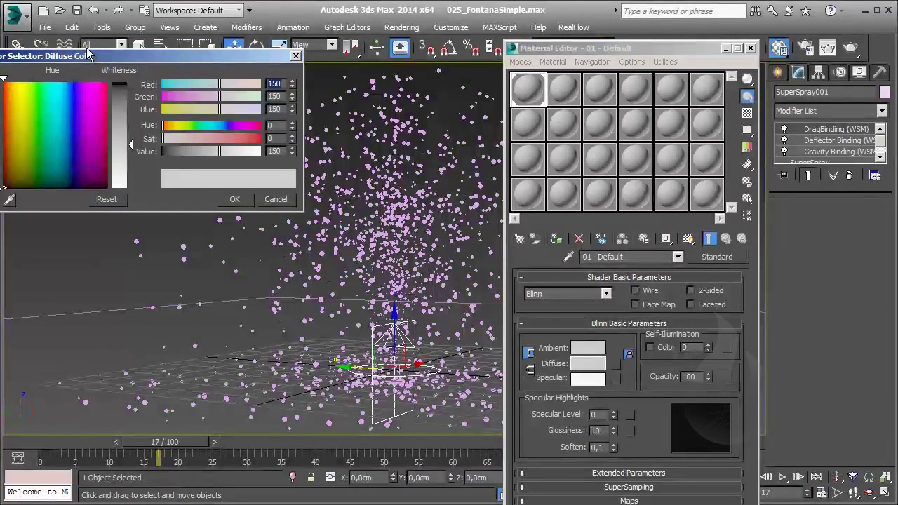
left_click_drag(70, 85, 59, 99)
left_click_drag(133, 130, 136, 95)
left_click(235, 200)
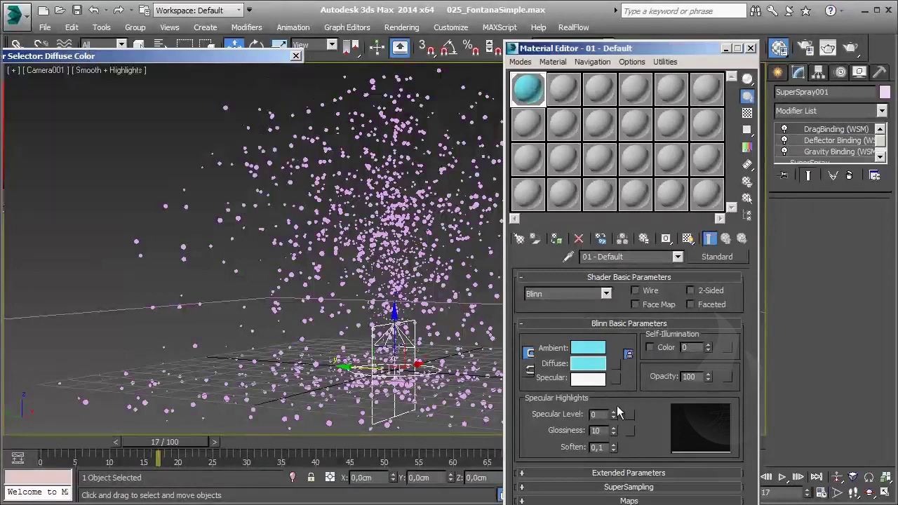
left_click(600, 363)
left_click(118, 136)
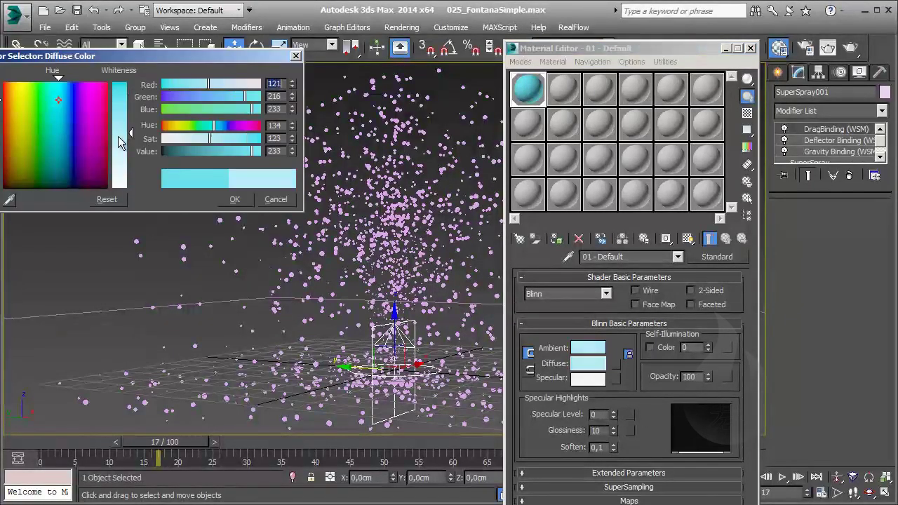
left_click(227, 200)
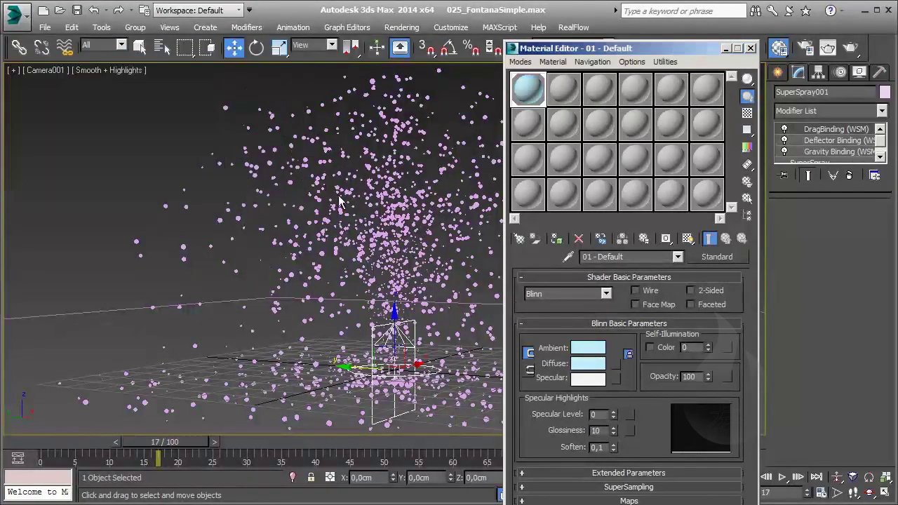
- Close the Material Editor and reselect the particle system to check its colour
left_click(750, 48)
left_click(589, 163)
left_click(573, 169)
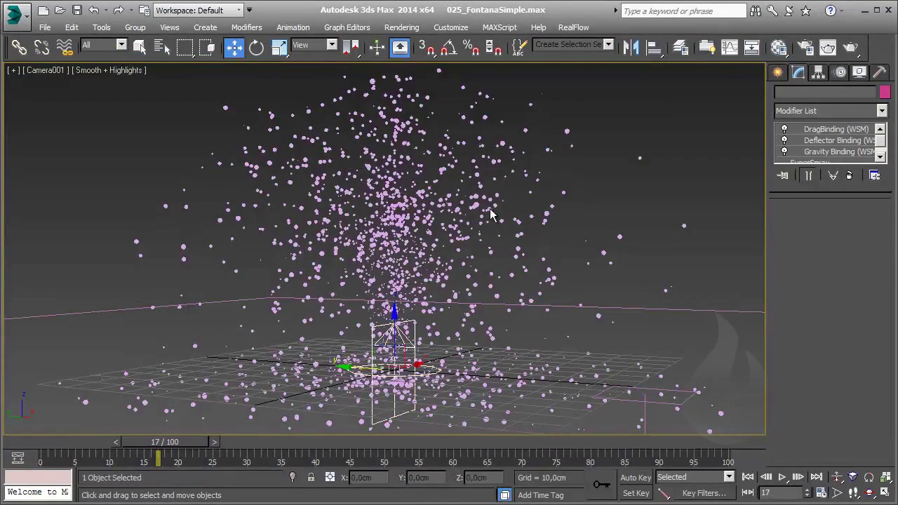
- Render Camera001 at frame 17, then render again at frame 20 showing the light streaks
left_click(604, 183)
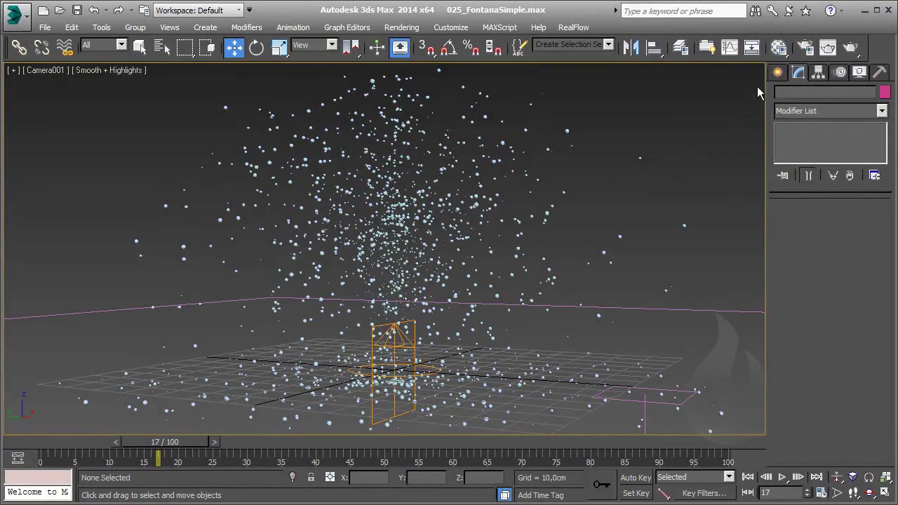
left_click(827, 47)
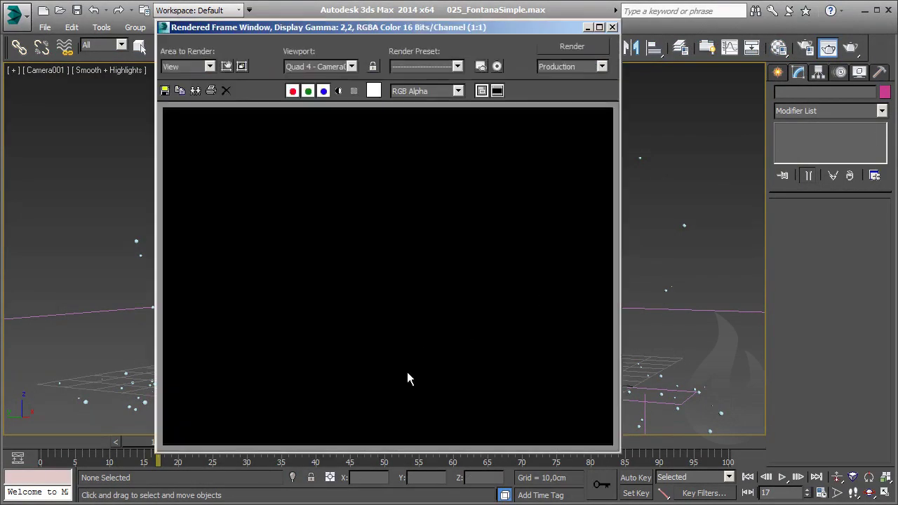
left_click(496, 92)
left_click_drag(442, 28, 444, 59)
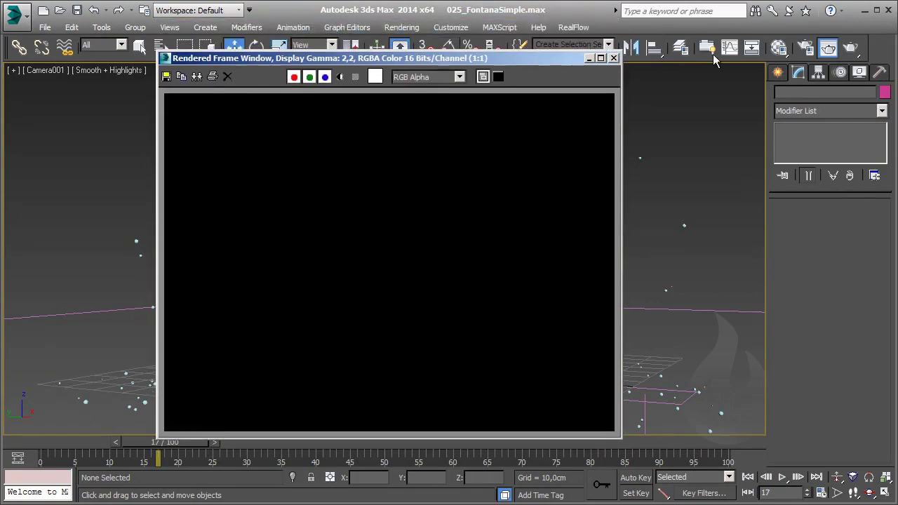
left_click(853, 49)
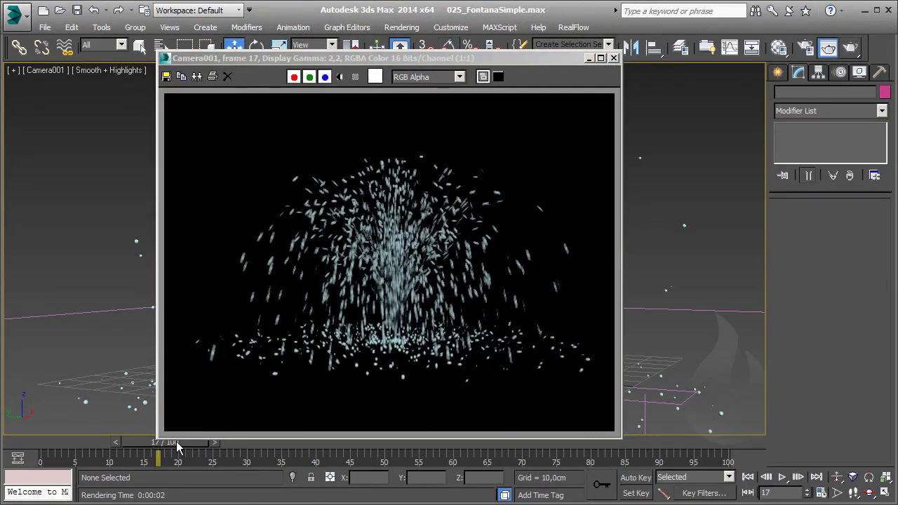
left_click_drag(185, 449, 203, 448)
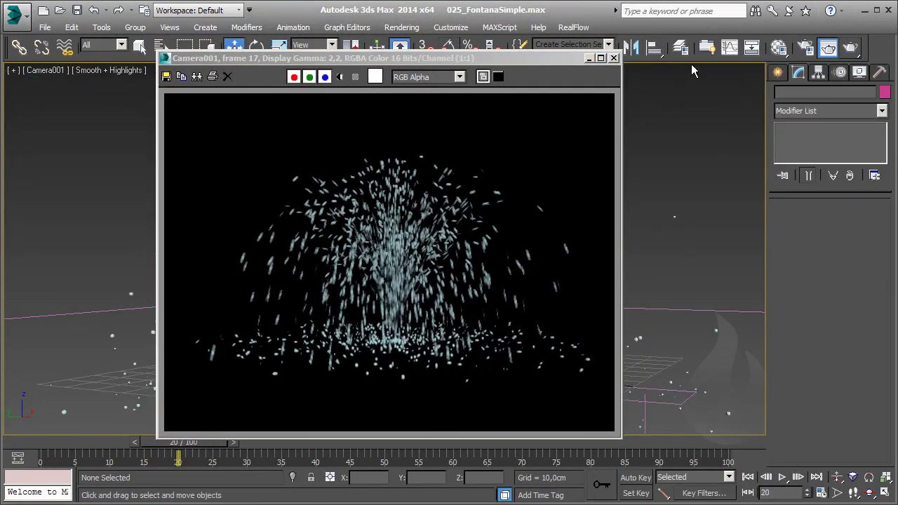
left_click(850, 47)
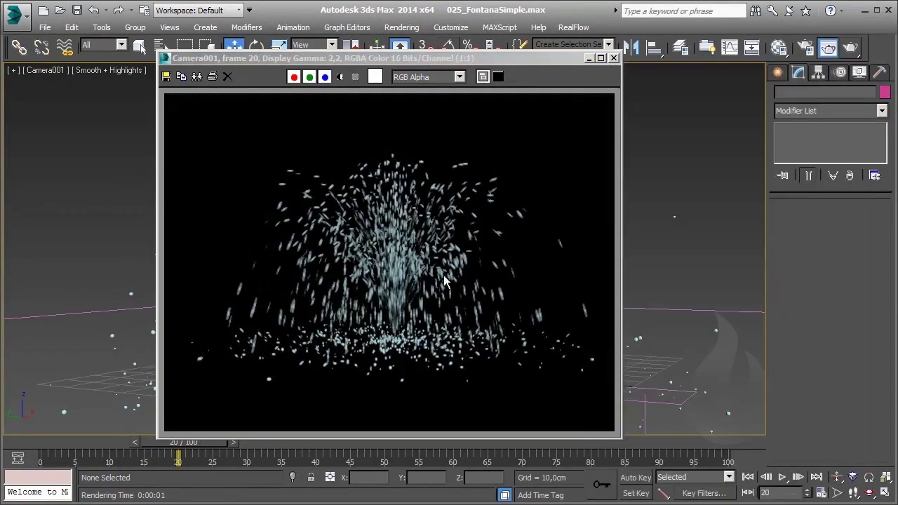
- Set the SuperSpray's Motion Blur Multiplier to 2,0 in Object Properties
left_click_drag(431, 60, 702, 63)
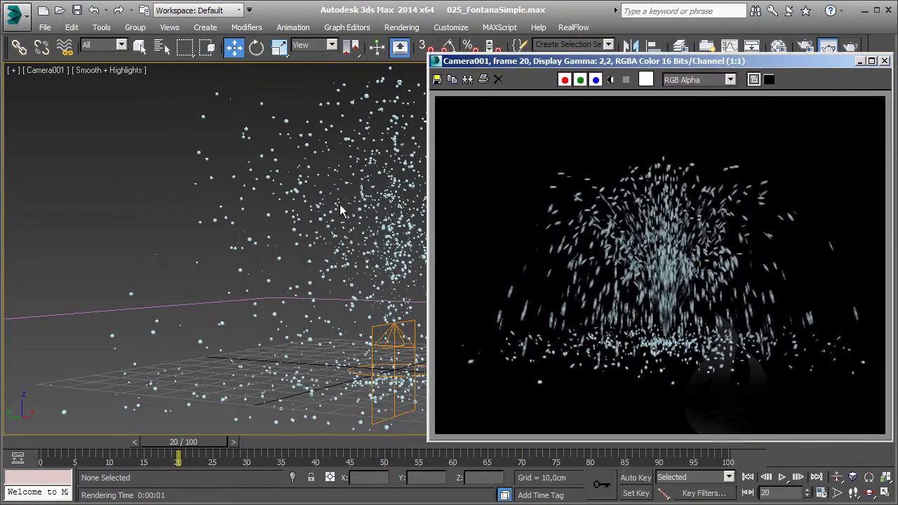
left_click(334, 170)
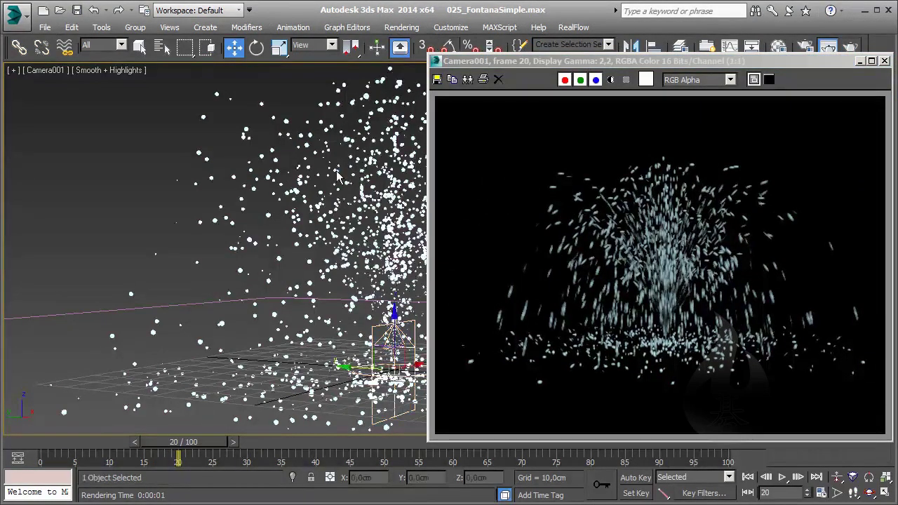
right_click(334, 168)
left_click(389, 251)
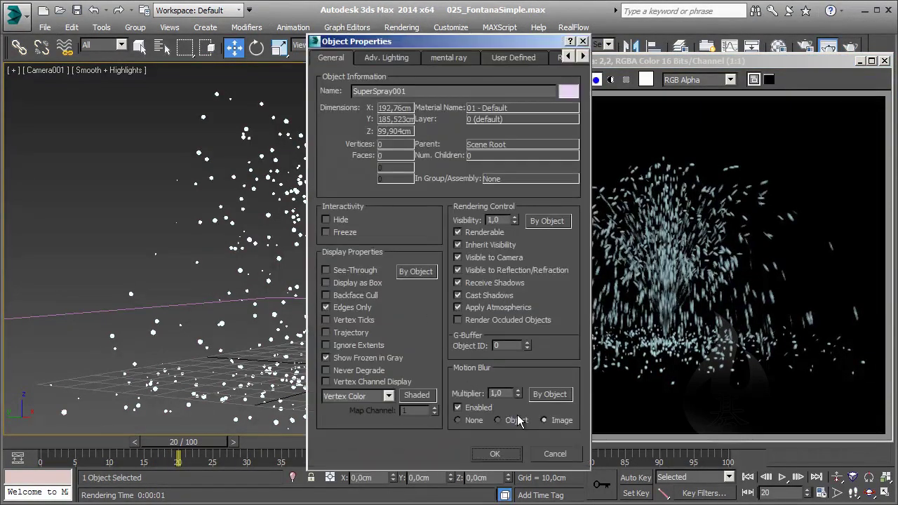
left_click_drag(505, 393, 461, 394)
type("2")
key("Return")
key("Return")
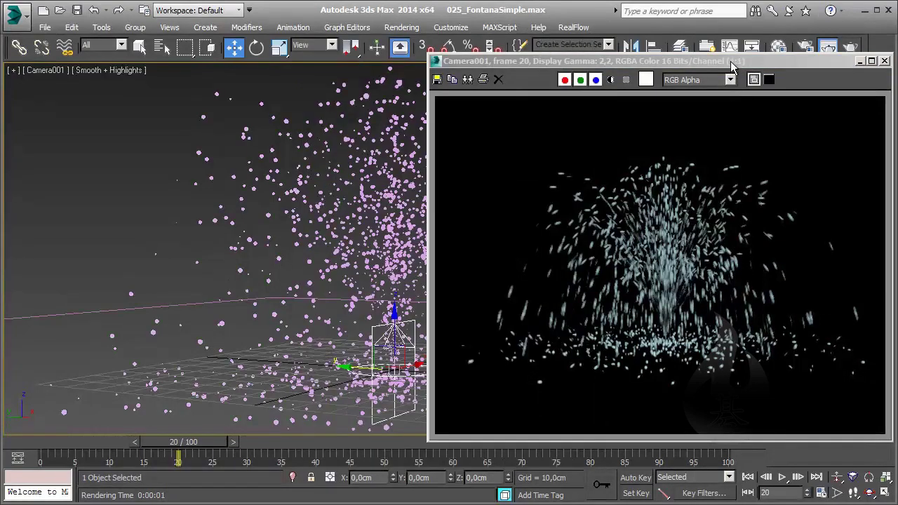
- Re-render frame 20 with the longer streaks and close the Rendered Frame Window
left_click_drag(731, 66, 507, 63)
left_click(850, 47)
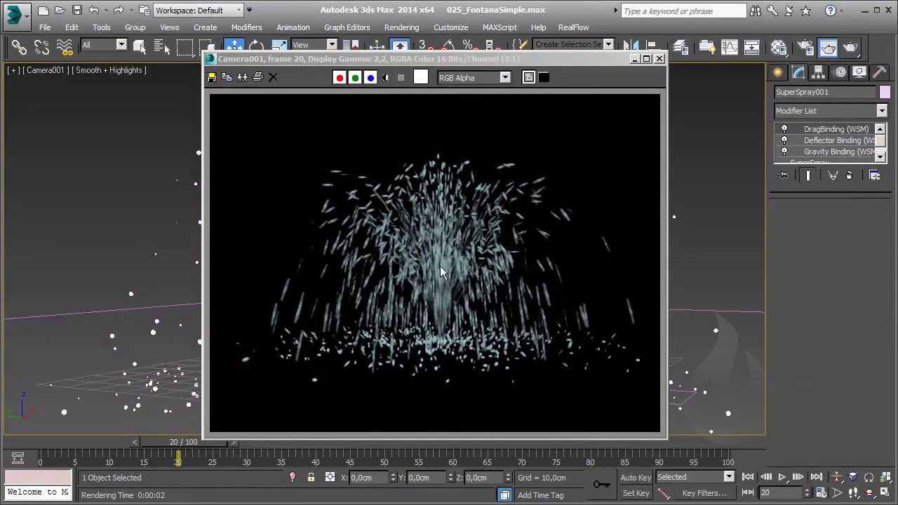
left_click(657, 59)
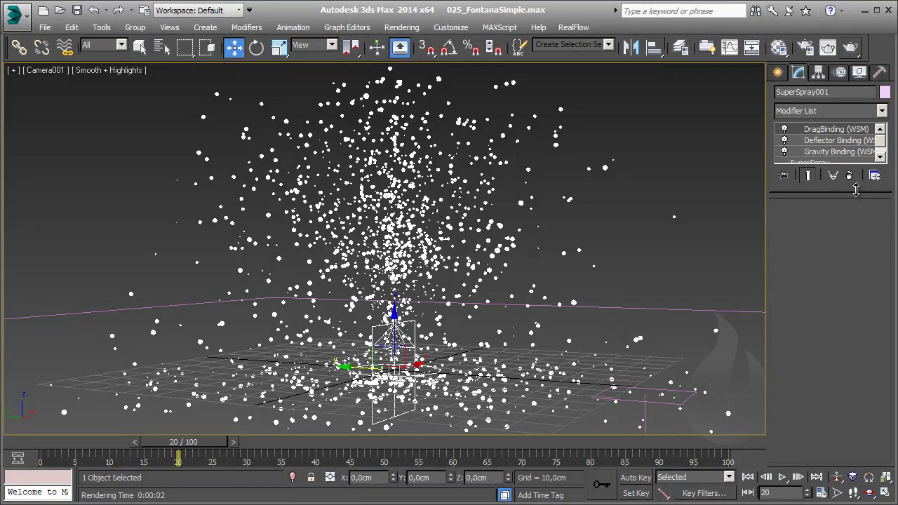
- Set the SuperSpray particle Size to 0,5cm and render frame 20 again
left_click_drag(855, 189, 855, 259)
left_click(810, 163)
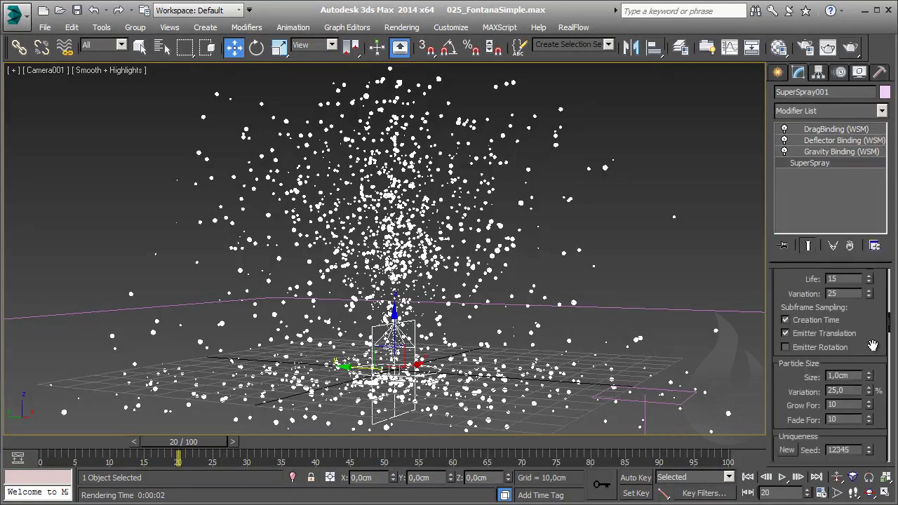
scroll(872, 346, "down", 1)
double_click(854, 354)
type("0,5")
key("Return")
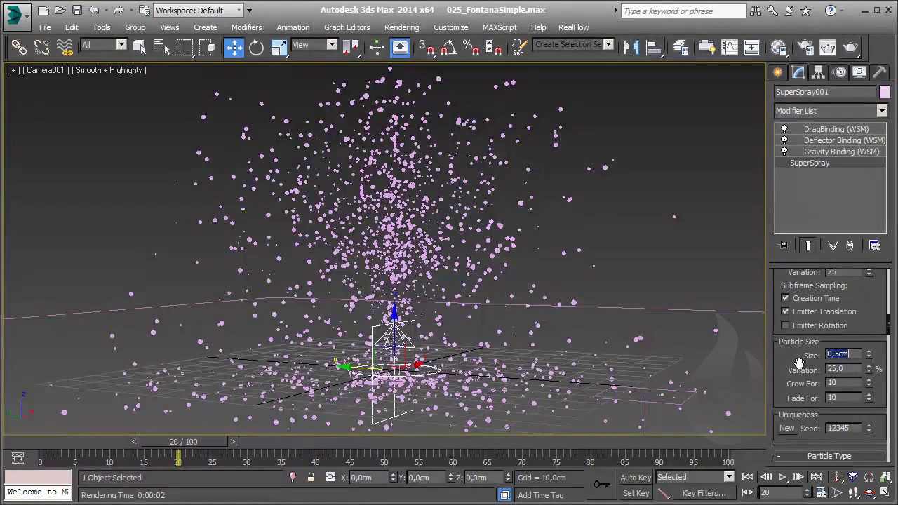
left_click(828, 47)
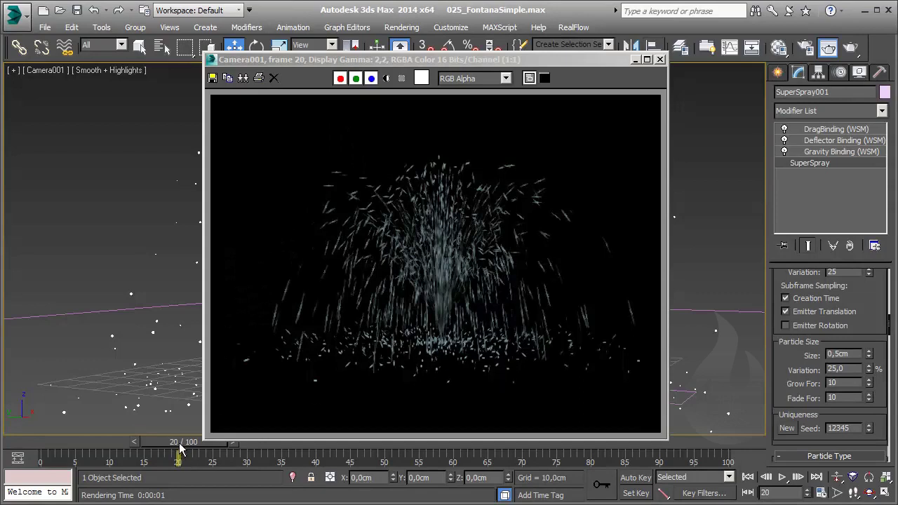
- Render the camera view at frames 26 and 32, then close the rendered frame
left_click_drag(179, 448, 220, 449)
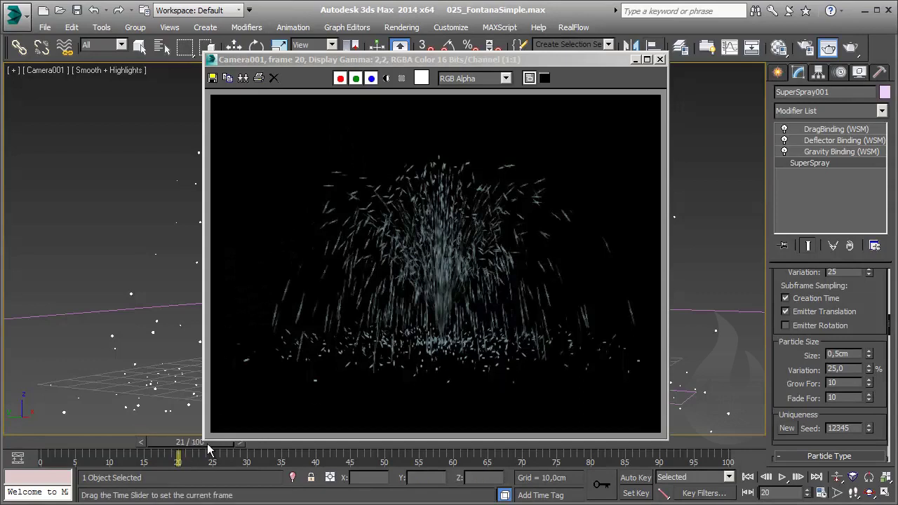
left_click(840, 55)
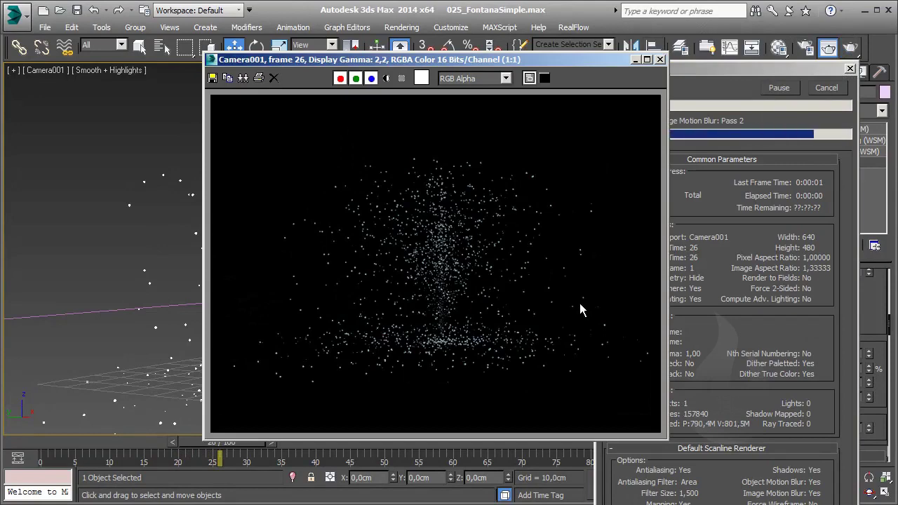
left_click_drag(249, 449, 290, 455)
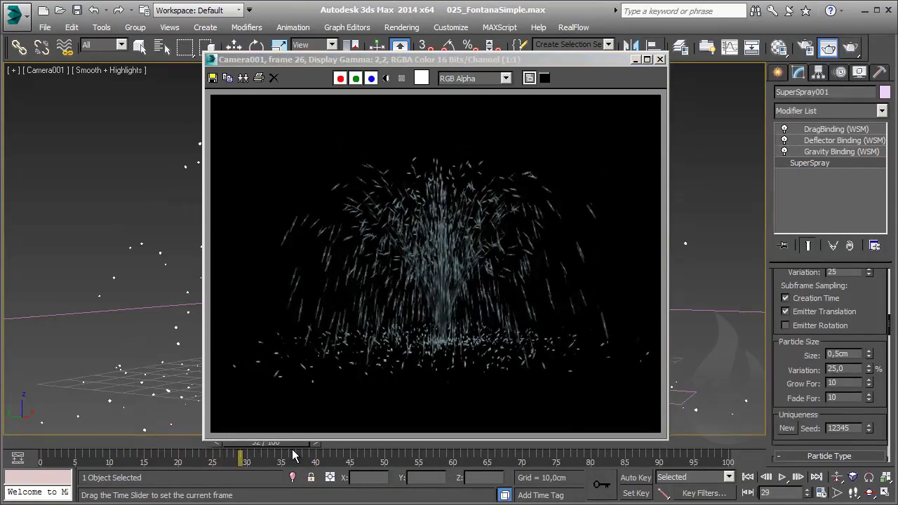
left_click(850, 47)
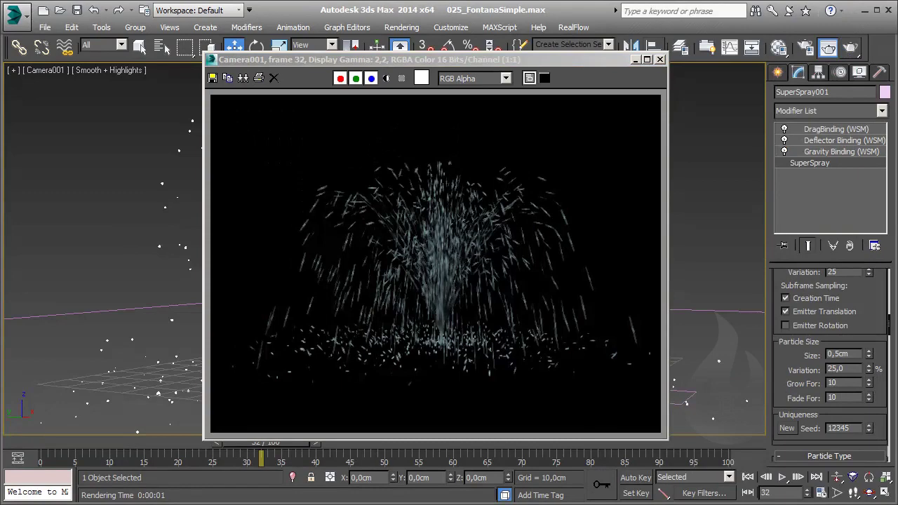
left_click(660, 58)
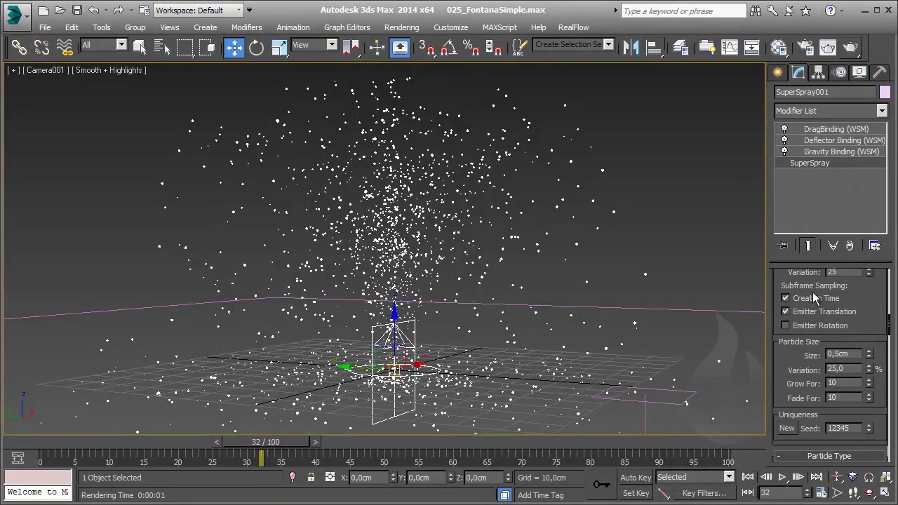
- Toggle the DragBinding, zoom out in Perspective to see the deflector, and select SuperSpray
left_click(784, 130)
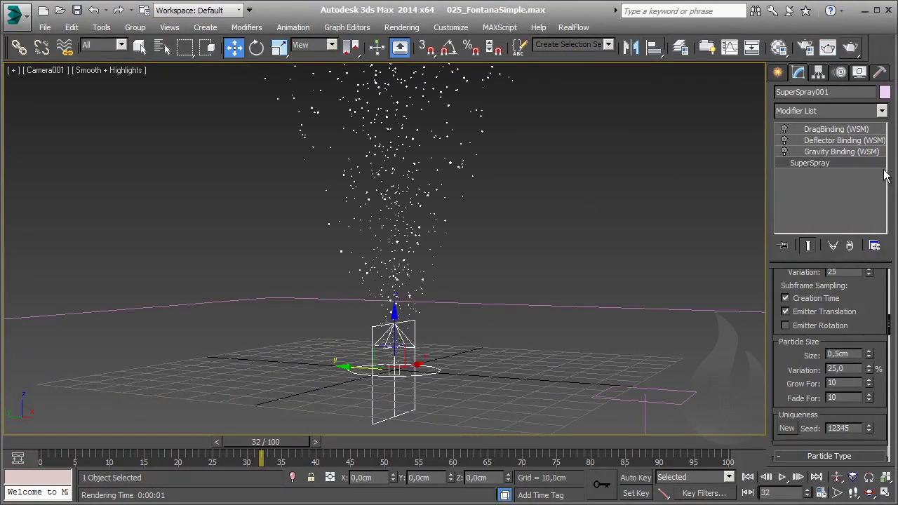
mouse_move(501, 190)
middle_mouse_down()
mouse_move(491, 220)
mouse_move(517, 256)
mouse_move(535, 239)
mouse_move(565, 254)
mouse_move(533, 266)
mouse_move(530, 337)
mouse_move(449, 256)
middle_mouse_up()
scroll(498, 149, "down", 5)
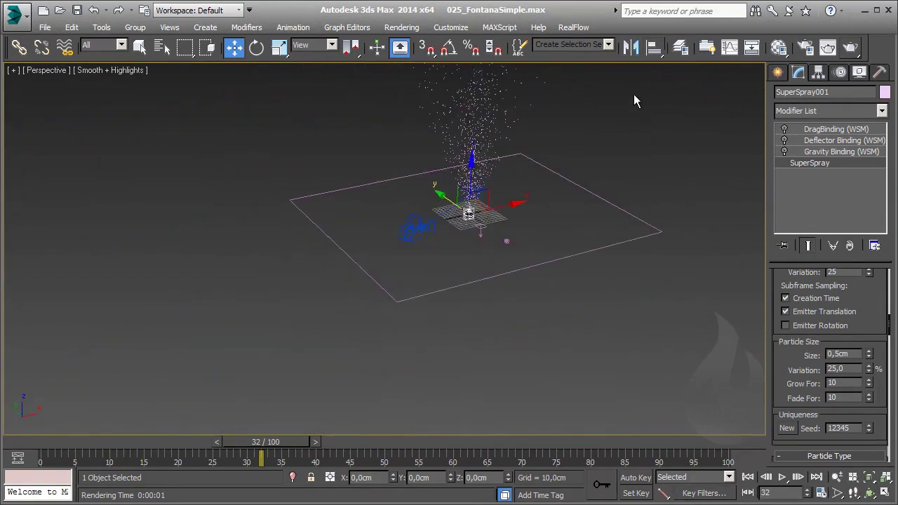
mouse_move(511, 130)
middle_mouse_down("alt")
mouse_move(478, 184)
mouse_move(491, 300)
middle_mouse_up("alt")
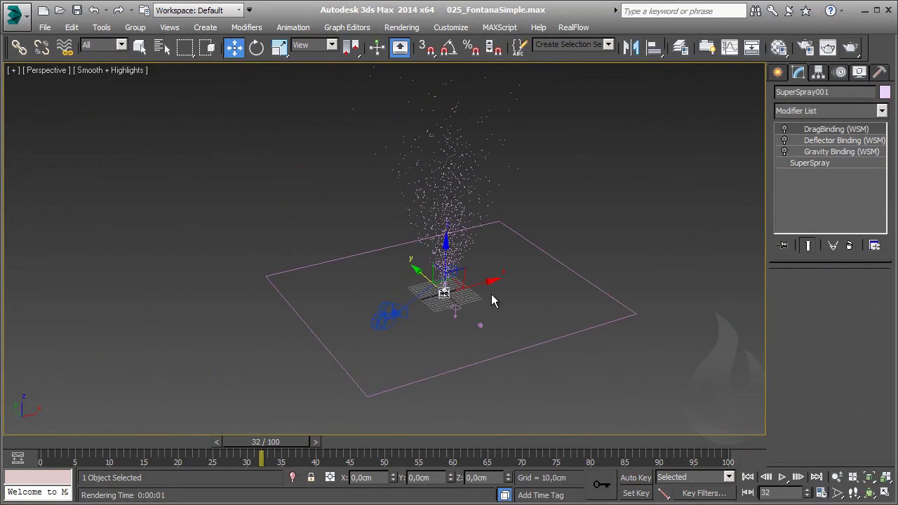
left_click(809, 164)
scroll(855, 282, "up", 2)
scroll(872, 292, "up", 5)
- Set the SuperSpray Off Plane spread to 0 and Off Axis spread to 1,0
scroll(860, 351, "up", 5)
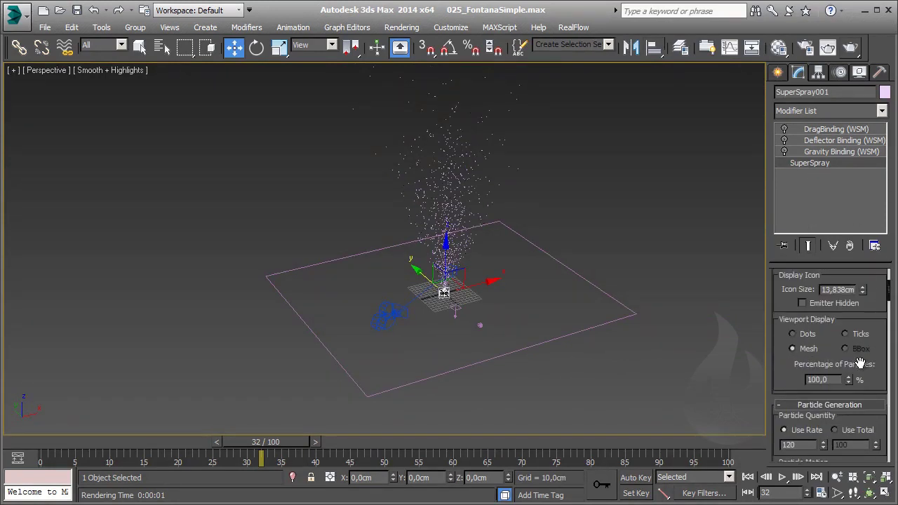
scroll(860, 362, "up", 5)
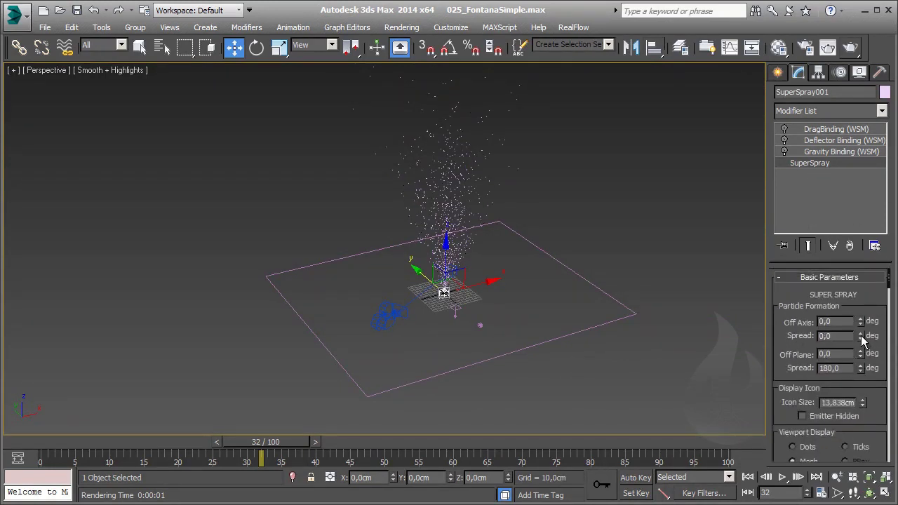
middle_click_drag(474, 126, 456, 189)
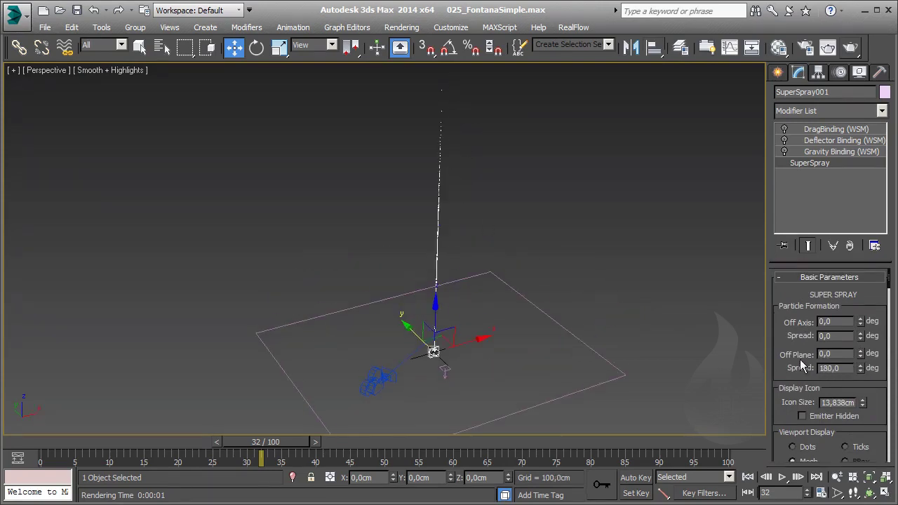
right_click(861, 370)
scroll(513, 251, "up", 3)
key("Home")
left_click_drag(862, 338, 862, 335)
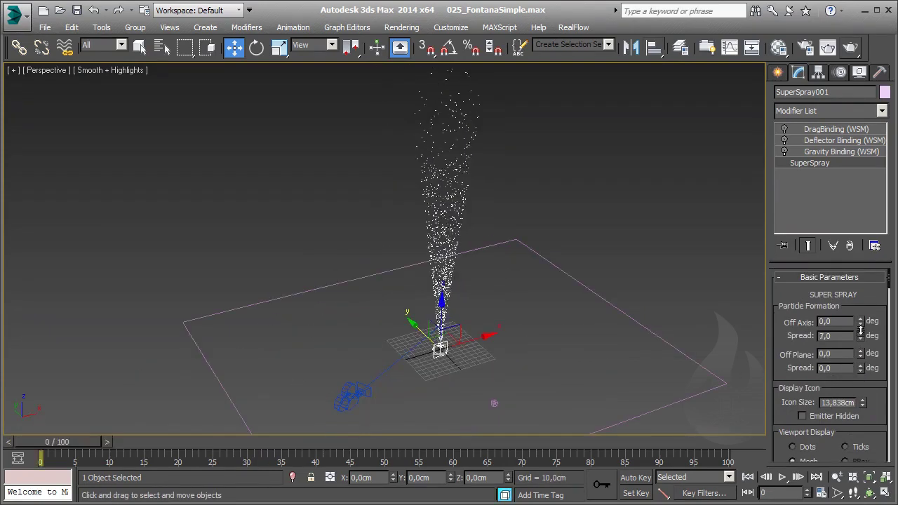
right_click(861, 336)
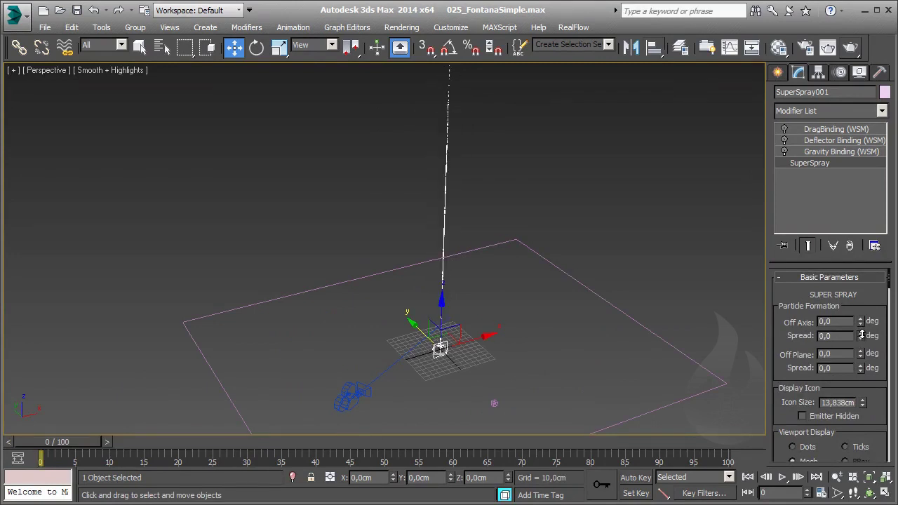
scroll(557, 255, "up", 1)
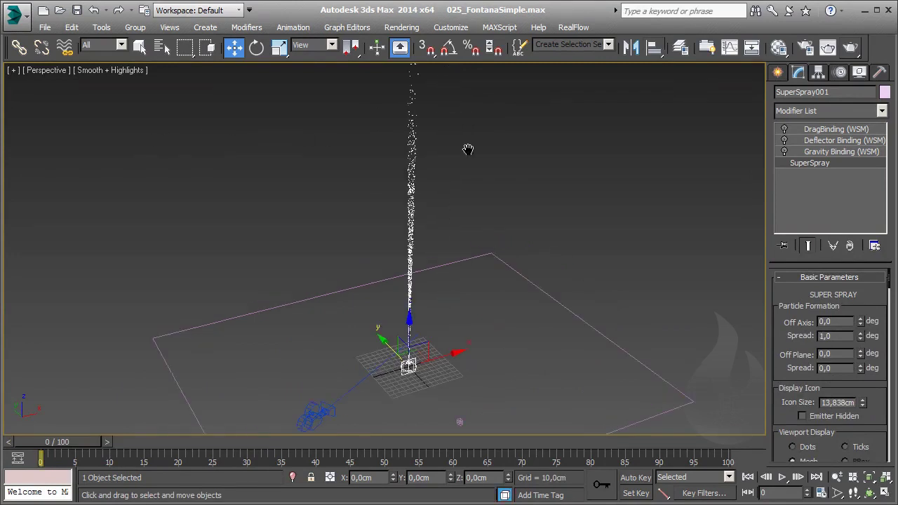
scroll(467, 148, "down", 2)
- Shift-drag a copy of Deflector001 upward to create Deflector002
left_click(503, 398)
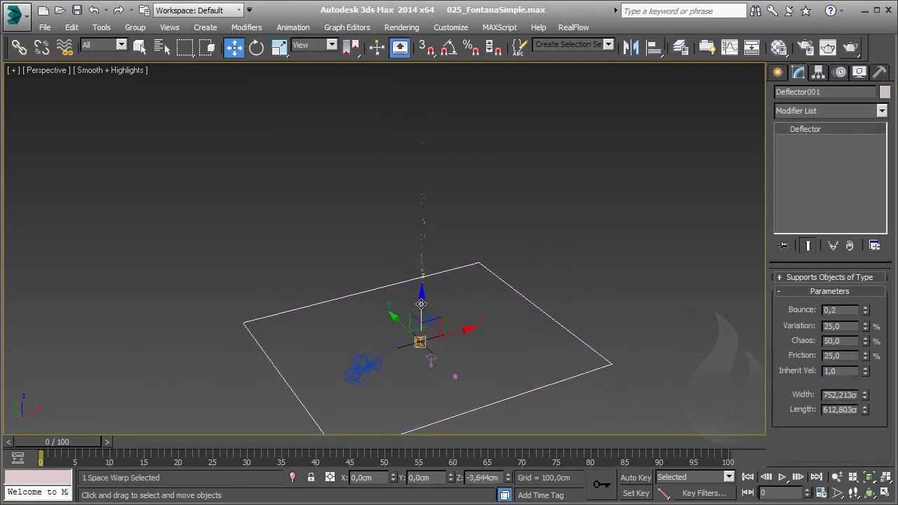
left_click_drag(443, 328, 440, 287, "shift")
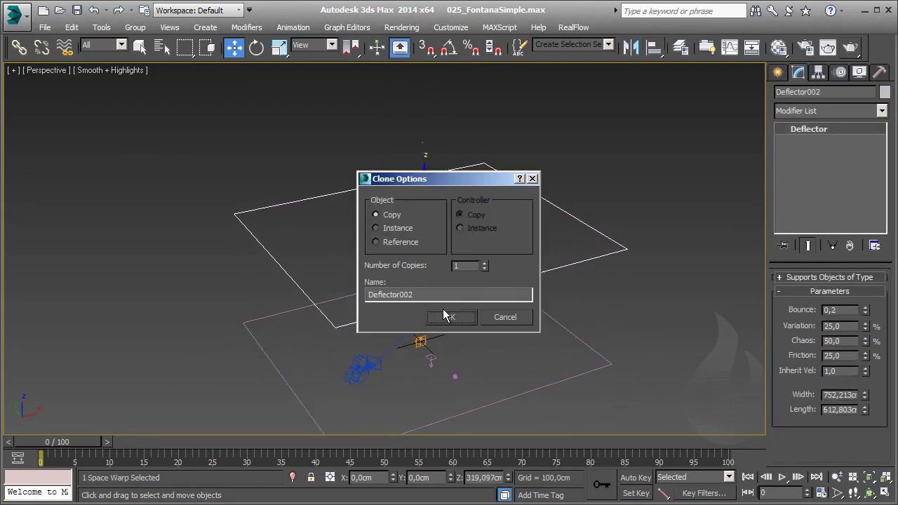
left_click(449, 316)
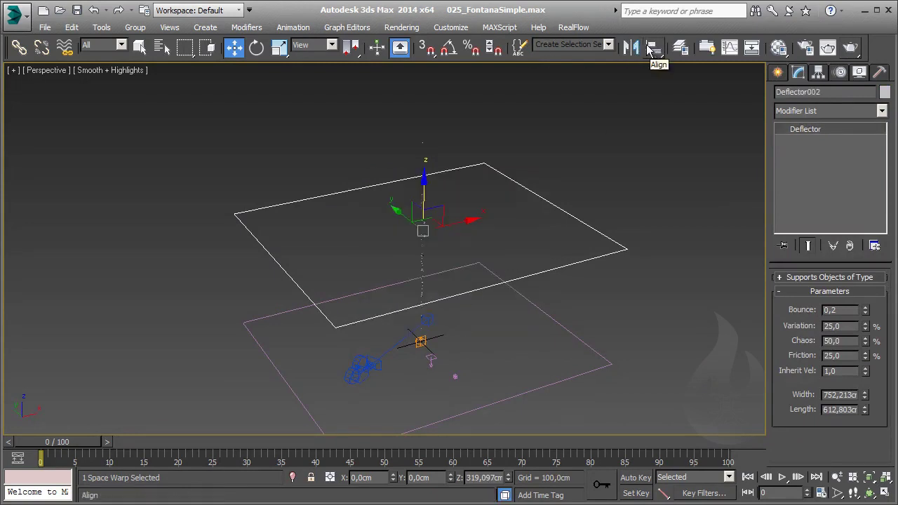
- Rotate Deflector002 about its Y axis so it hangs tilted above the jet
key("e")
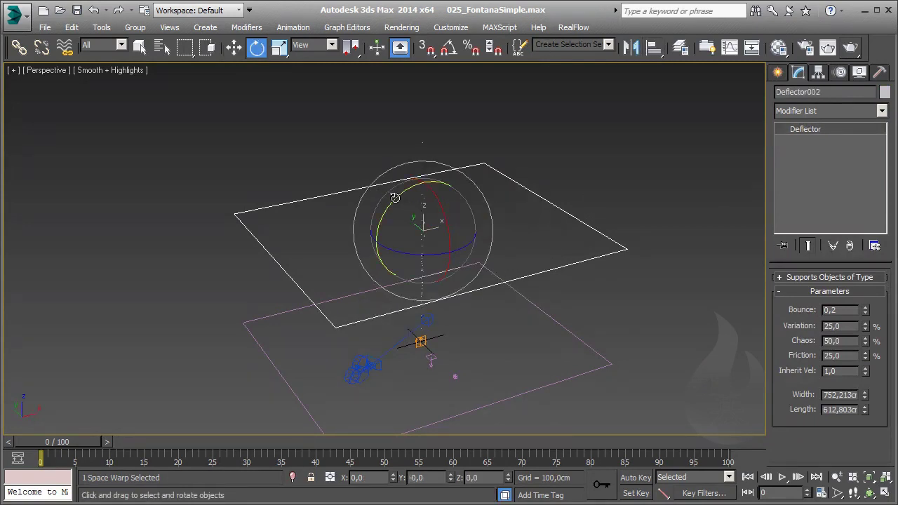
left_click_drag(396, 200, 548, 27)
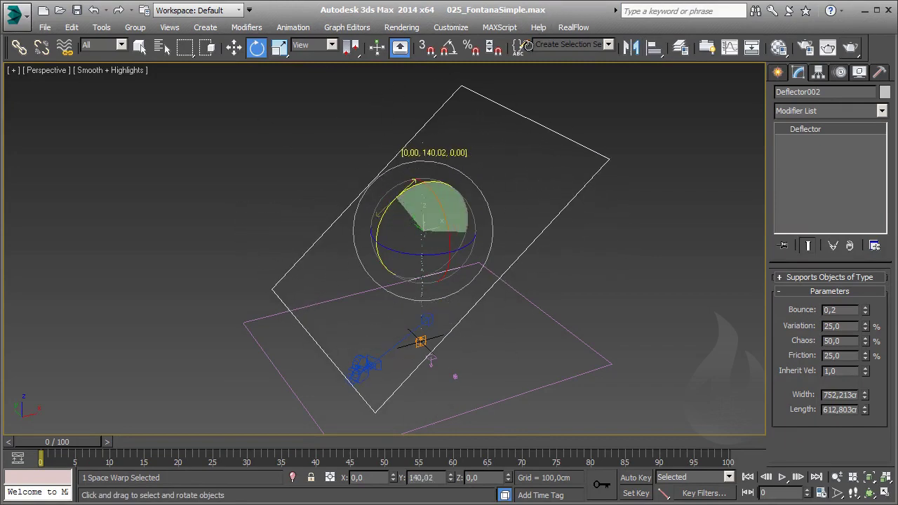
middle_click_drag(566, 195, 551, 201, "alt")
left_click_drag(450, 188, 468, 194)
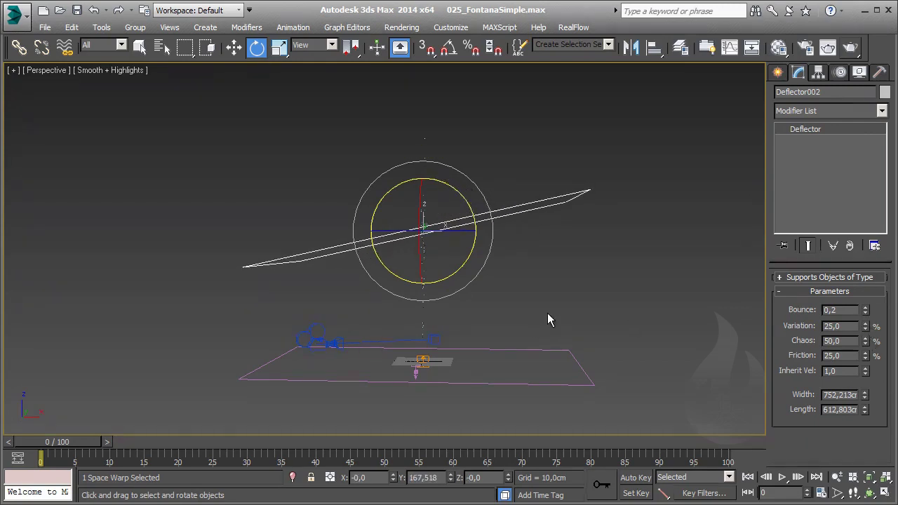
middle_click_drag(548, 319, 533, 248)
left_click(533, 248)
scroll(425, 347, "up", 3)
- Re-enable the Gravity Binding on SuperSpray001
scroll(379, 343, "up", 3)
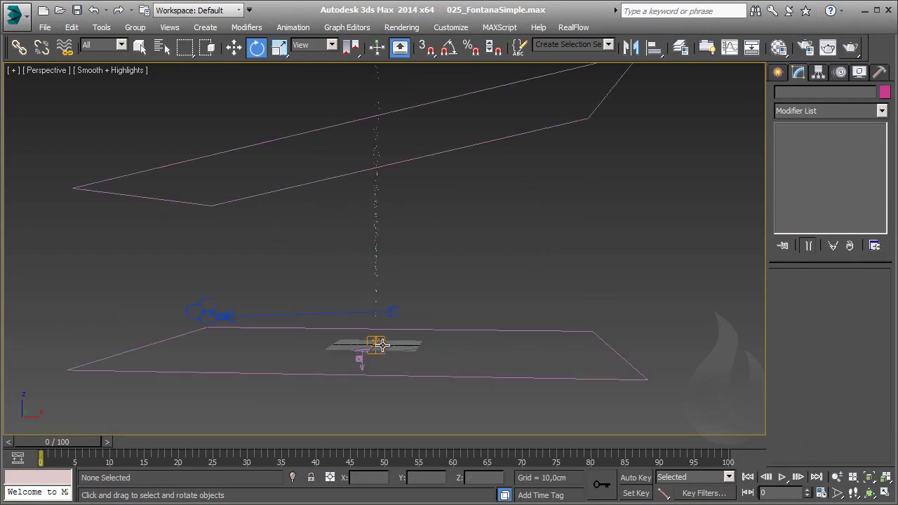
left_click(375, 344)
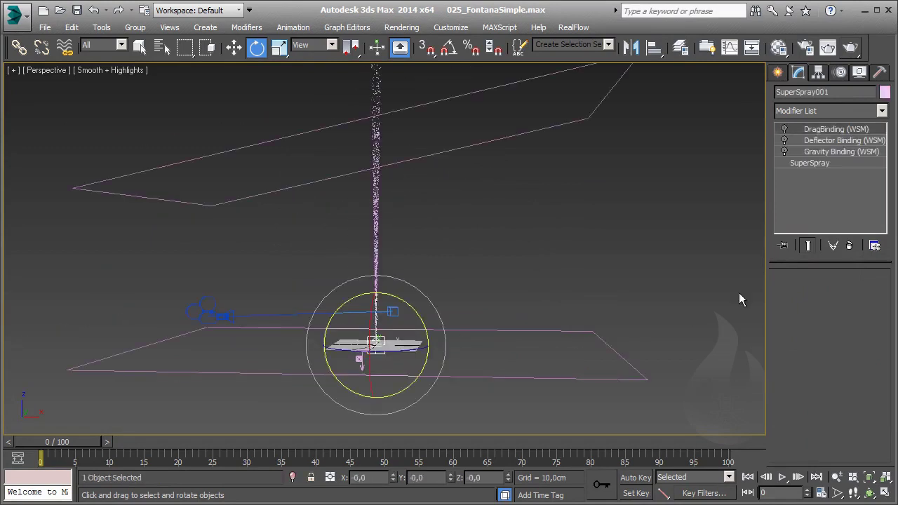
left_click(784, 152)
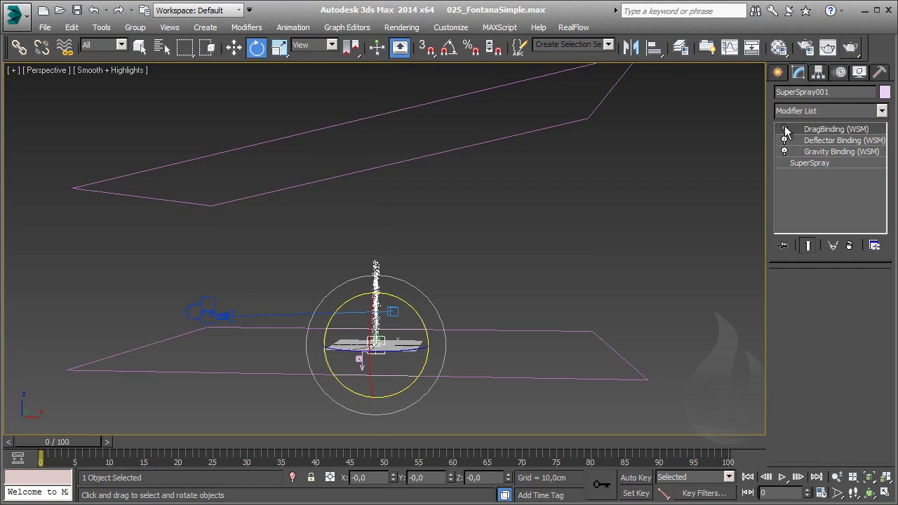
- Lower Deflector002 to about 74,8cm and tilt it to a steeper angle across the jet
left_click(490, 136)
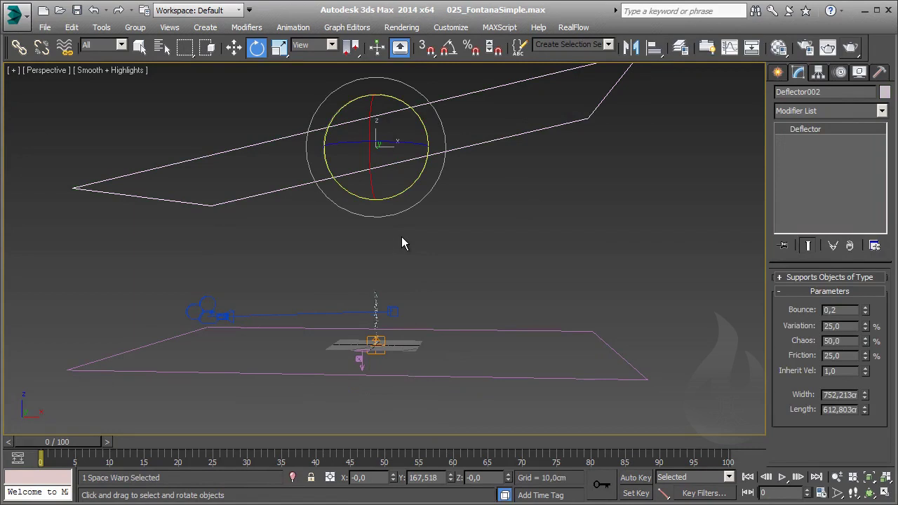
key("w")
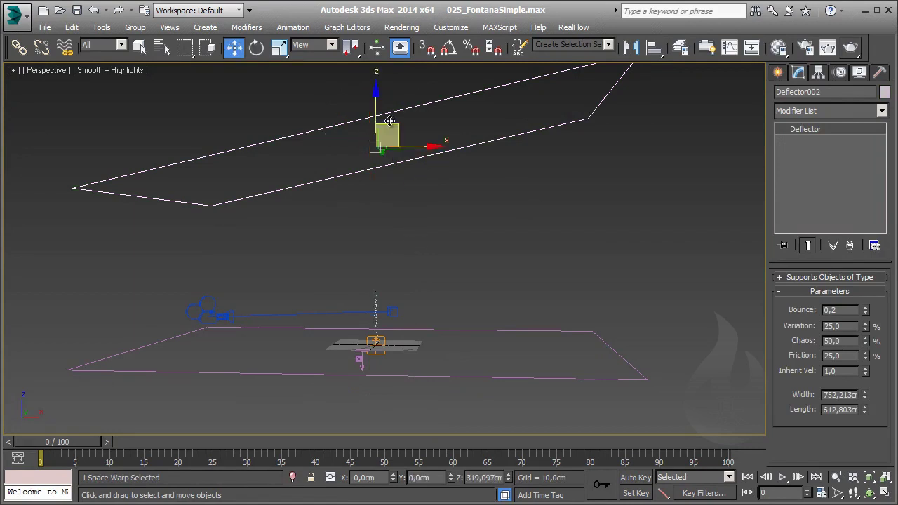
left_click_drag(377, 103, 378, 254)
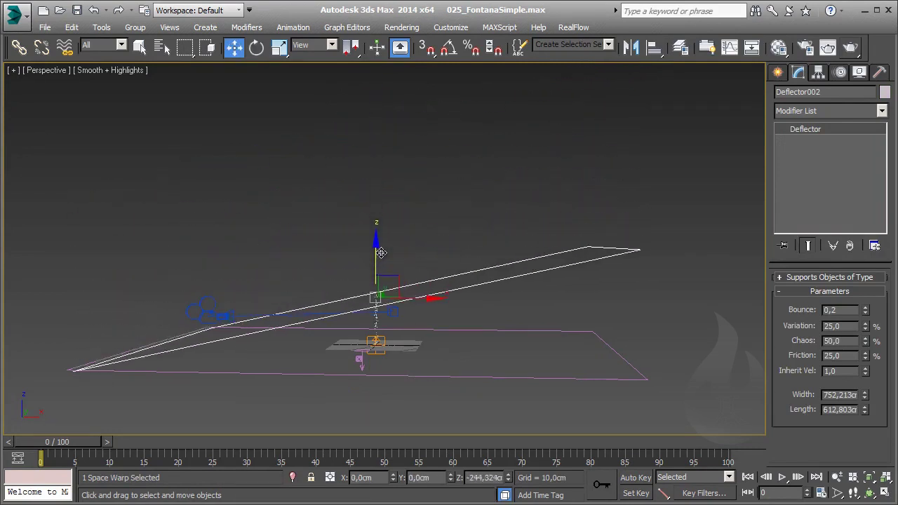
scroll(420, 274, "up", 3)
scroll(372, 266, "up", 3)
mouse_move(372, 266)
middle_mouse_down("alt")
mouse_move(407, 267)
mouse_move(414, 157)
mouse_move(430, 204)
middle_mouse_up("alt")
key("e")
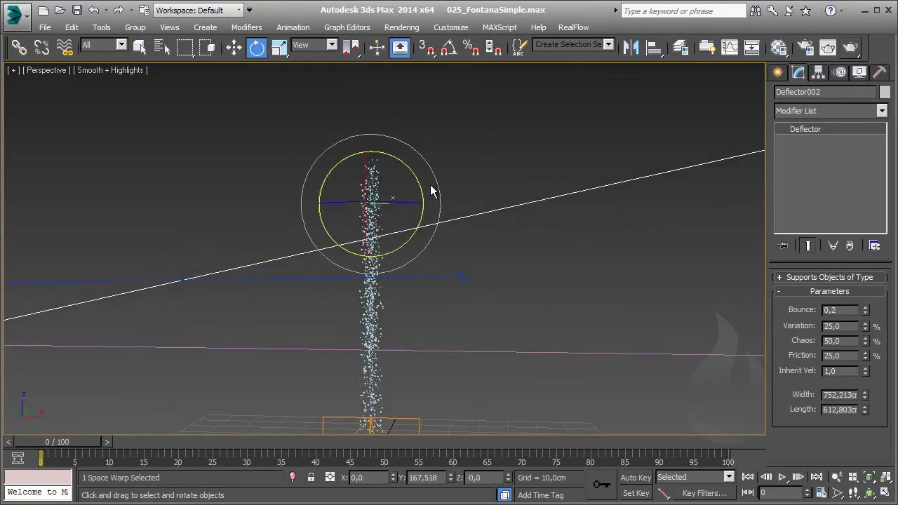
left_click_drag(408, 166, 401, 152)
mouse_move(400, 152)
middle_mouse_down("alt")
mouse_move(555, 187)
mouse_move(440, 221)
middle_mouse_up("alt")
- Bind SuperSpray001 to Deflector002 with Bind to Space Warp, then select Deflector002
left_click(413, 286)
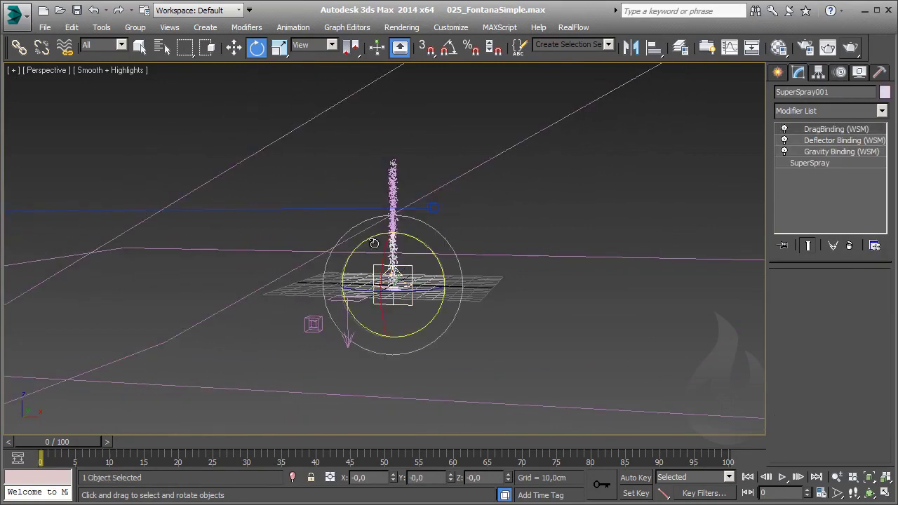
left_click(64, 47)
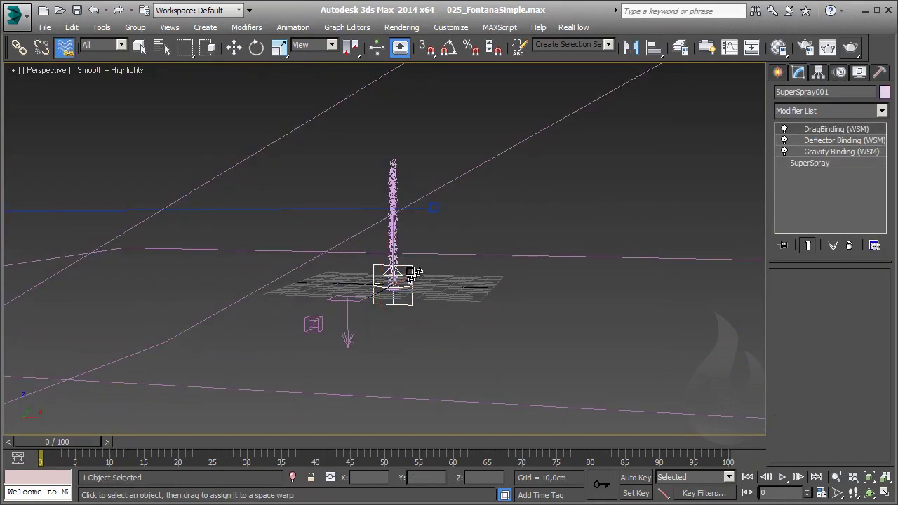
left_click_drag(407, 273, 470, 162)
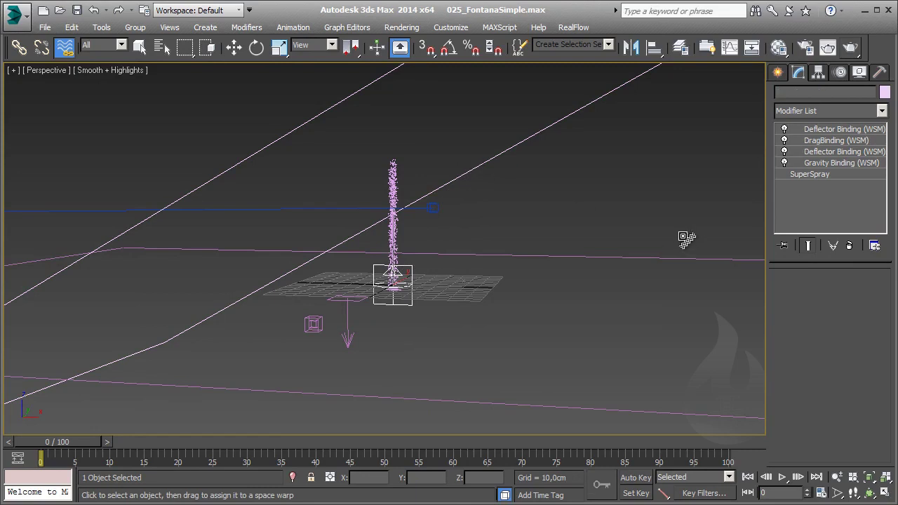
mouse_move(560, 213)
middle_mouse_down("alt")
mouse_move(531, 208)
mouse_move(566, 209)
middle_mouse_up("alt")
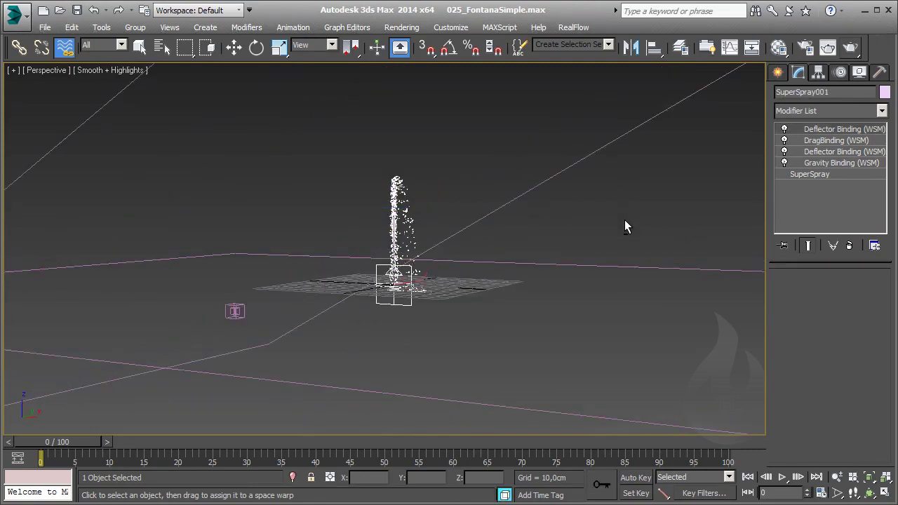
middle_click_drag(347, 315, 371, 310, "alt")
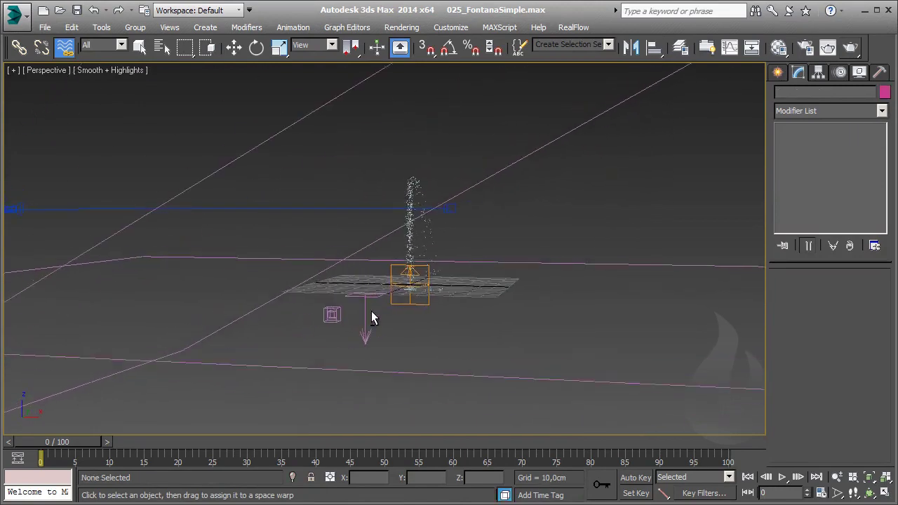
left_click(494, 204)
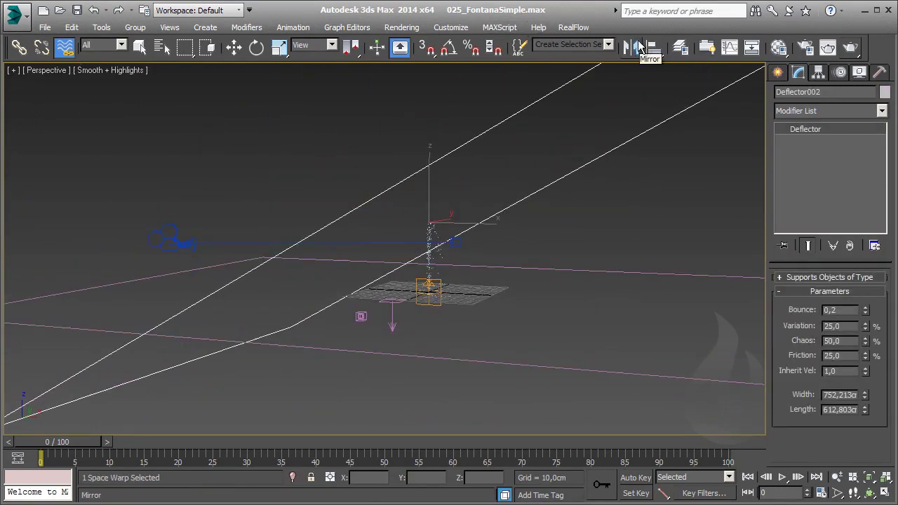
- Mirror Deflector002 on Z without cloning, rotate it -22.05° about Z, and switch to Camera001
left_click(631, 49)
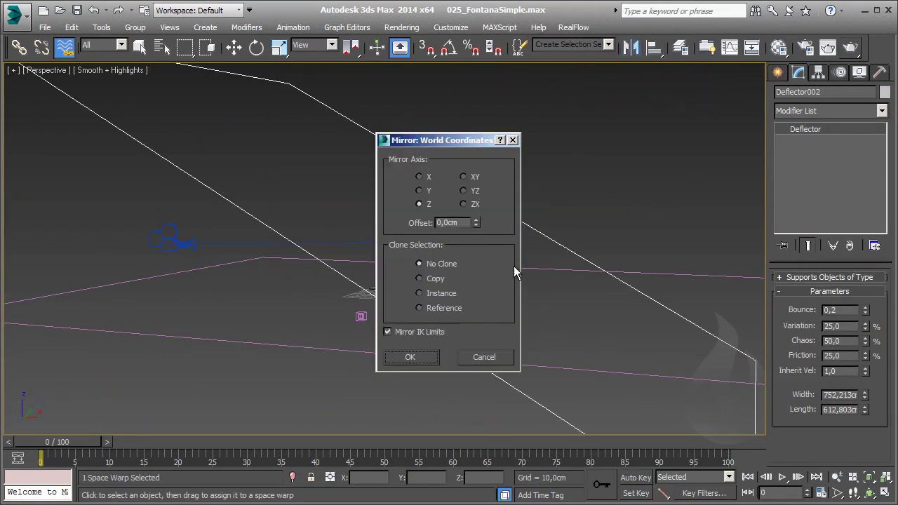
left_click(424, 358)
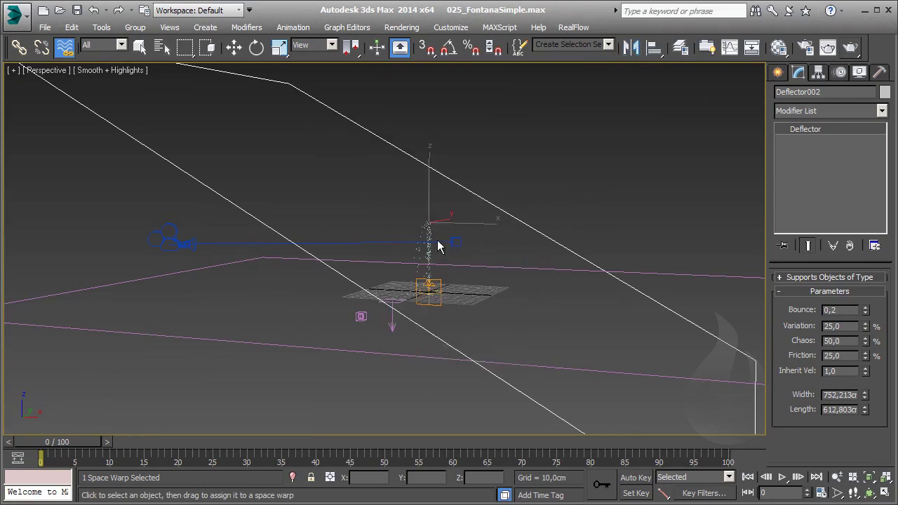
key("e")
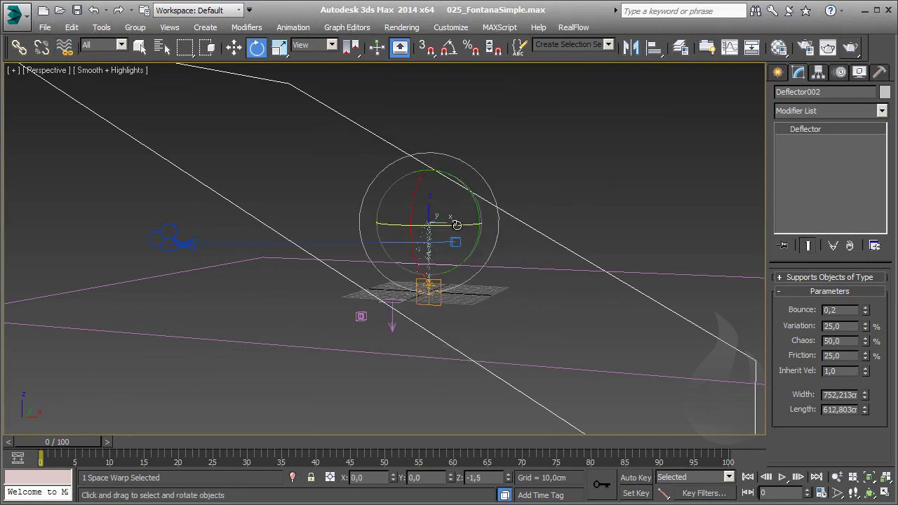
mouse_move(456, 225)
left_mouse_down()
mouse_move(430, 227)
mouse_move(563, 180)
left_mouse_up()
left_click(576, 171)
key("c")
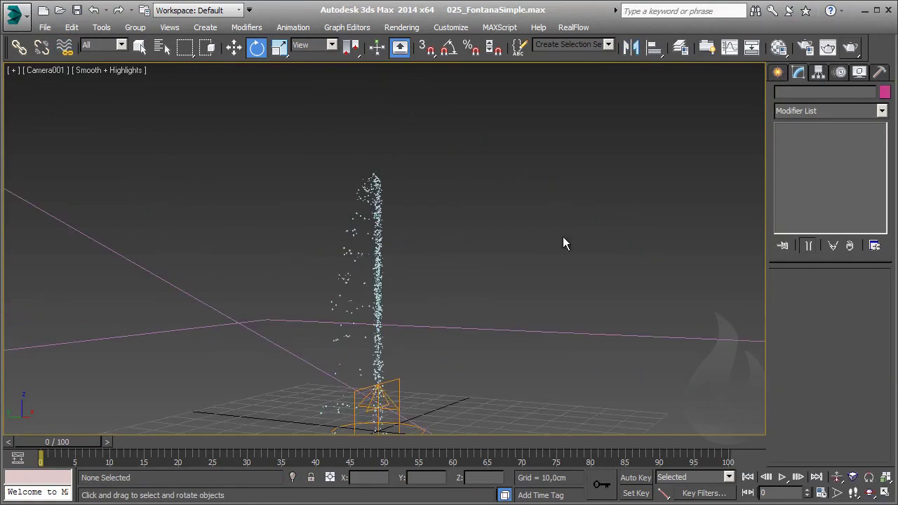
- Render the Camera001 view at frame 0, then move to frame 28 and render it again
left_click(851, 48)
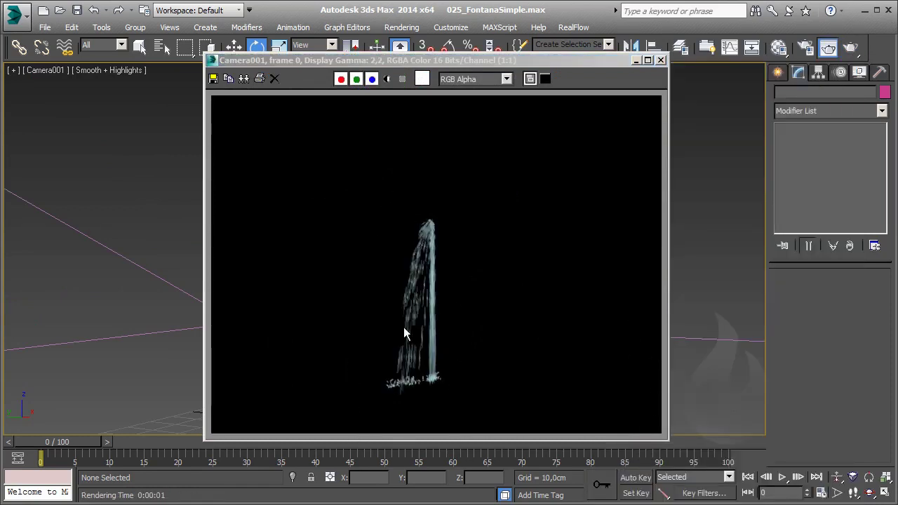
left_click(660, 60)
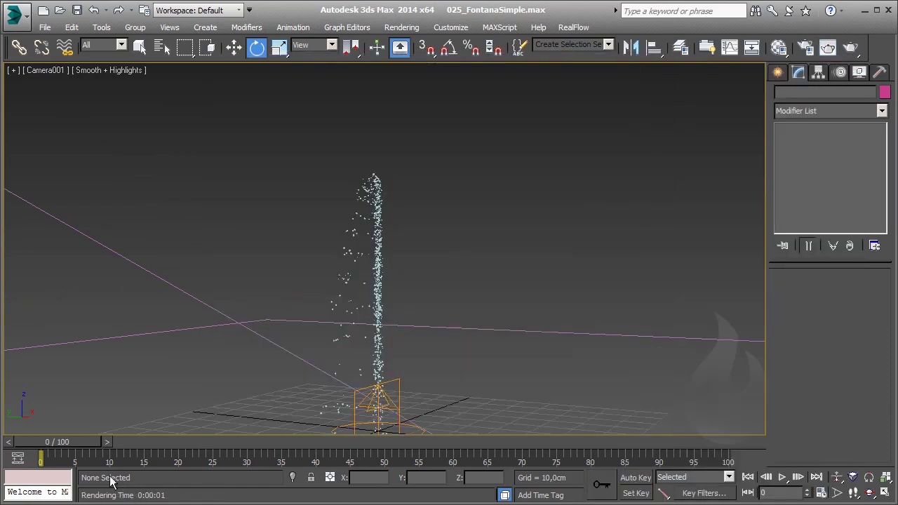
left_click_drag(73, 441, 256, 442)
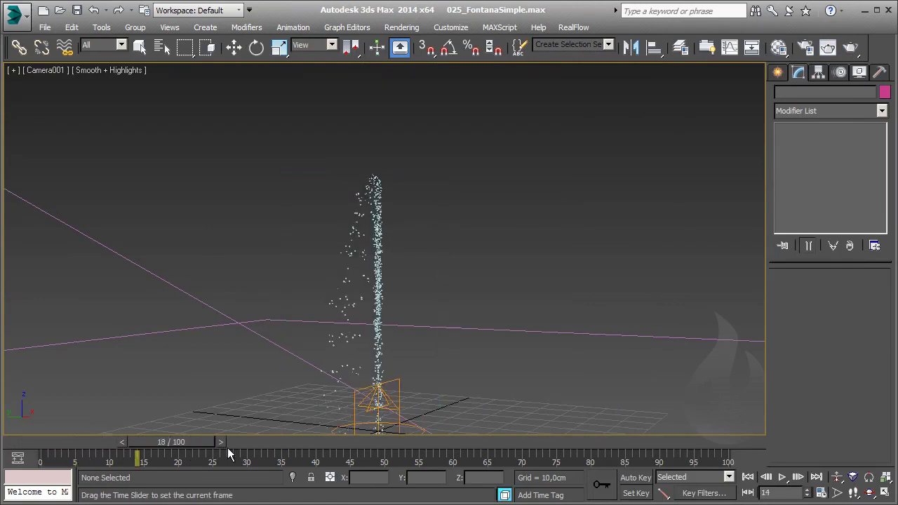
left_click(851, 47)
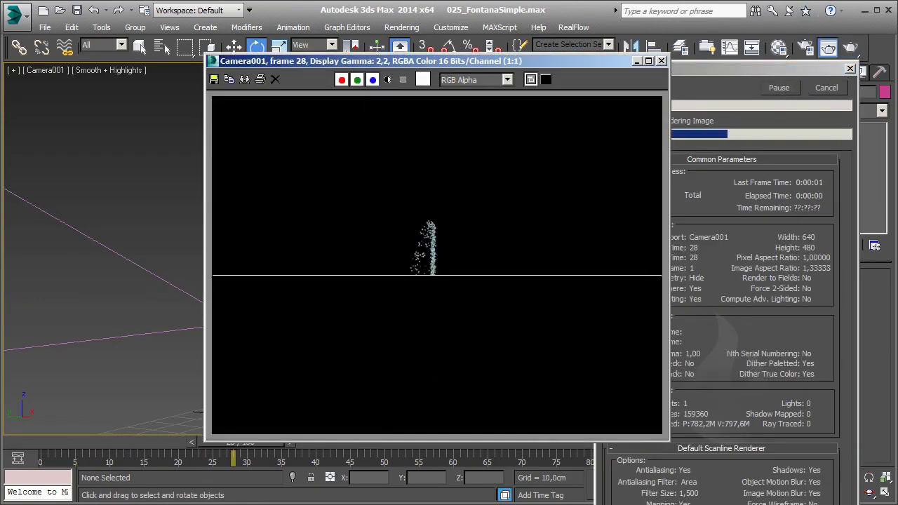